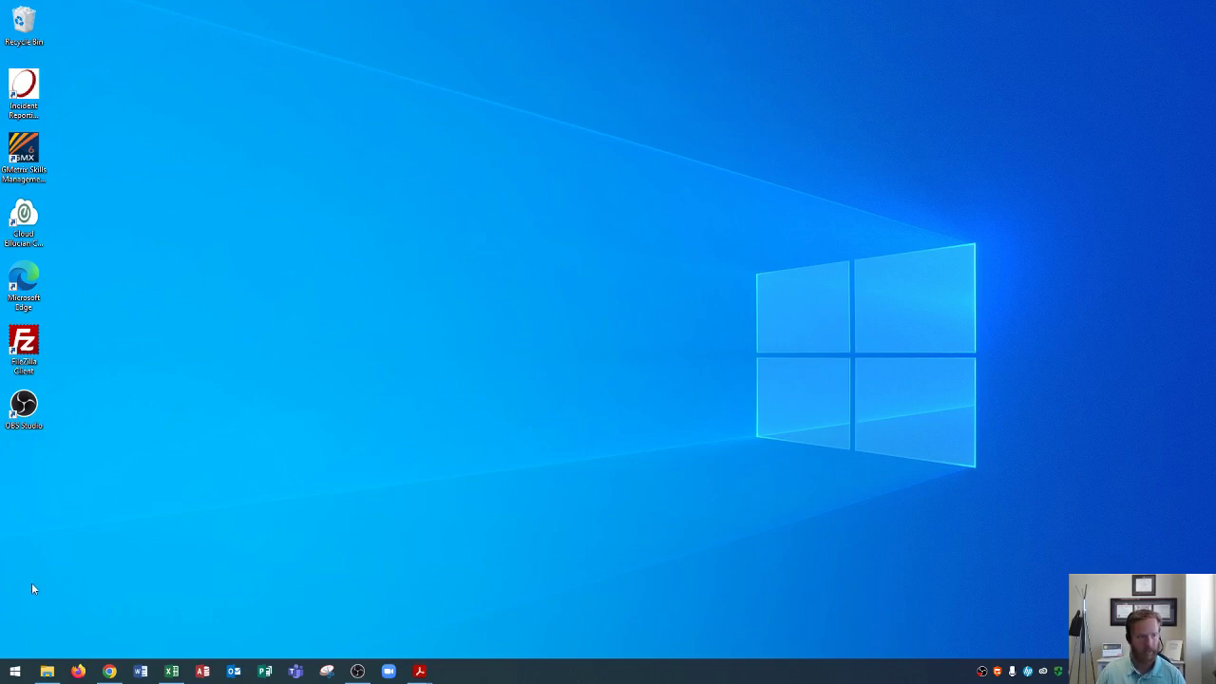
Search the Start menu for 'powerpoint' so the PowerPoint app appears as best match
left_click(14, 674)
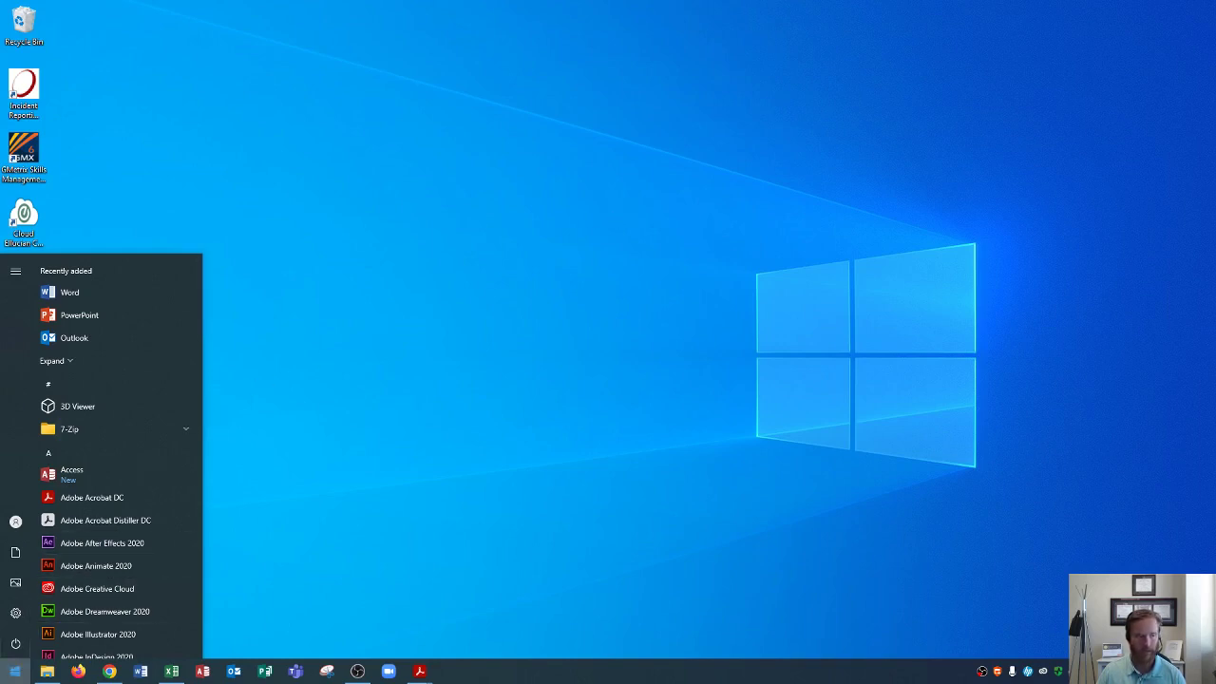
left_click(15, 670)
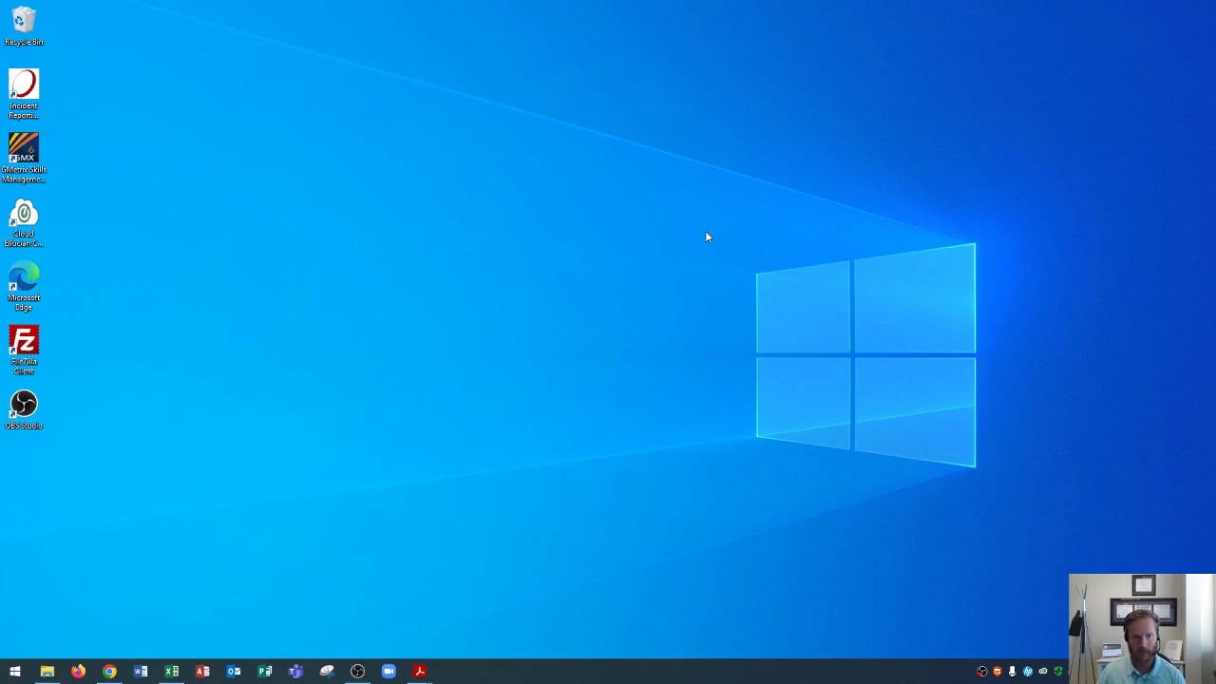
key("super")
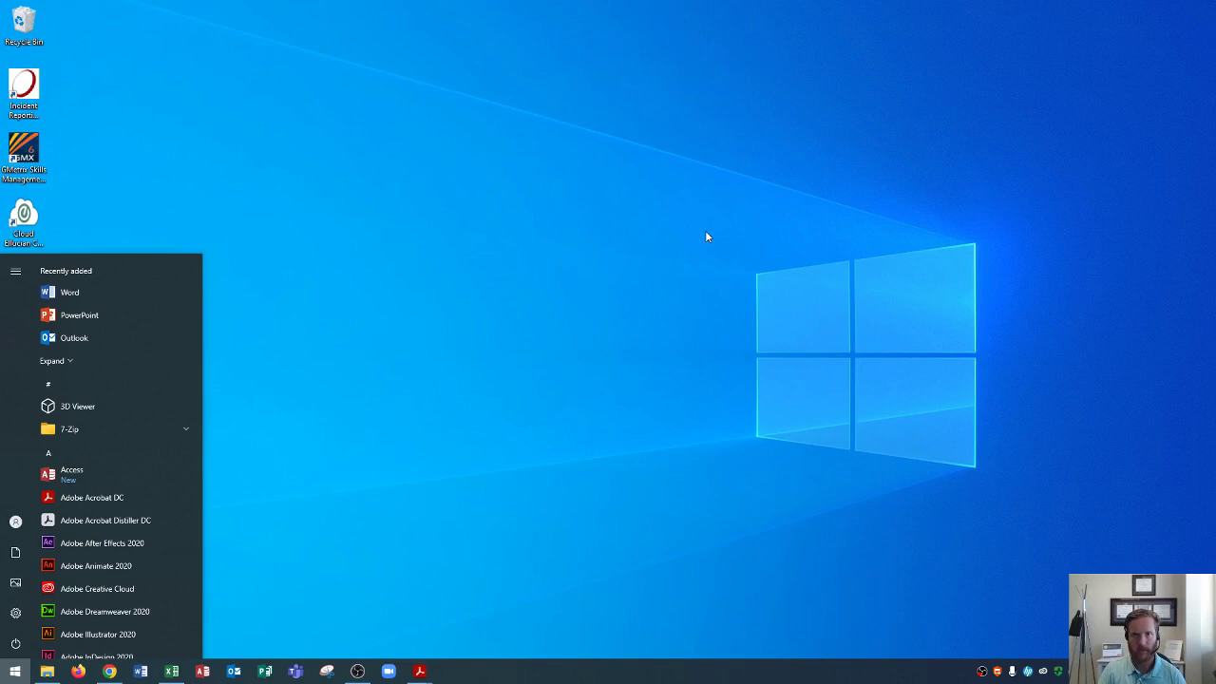
type("powerpoint")
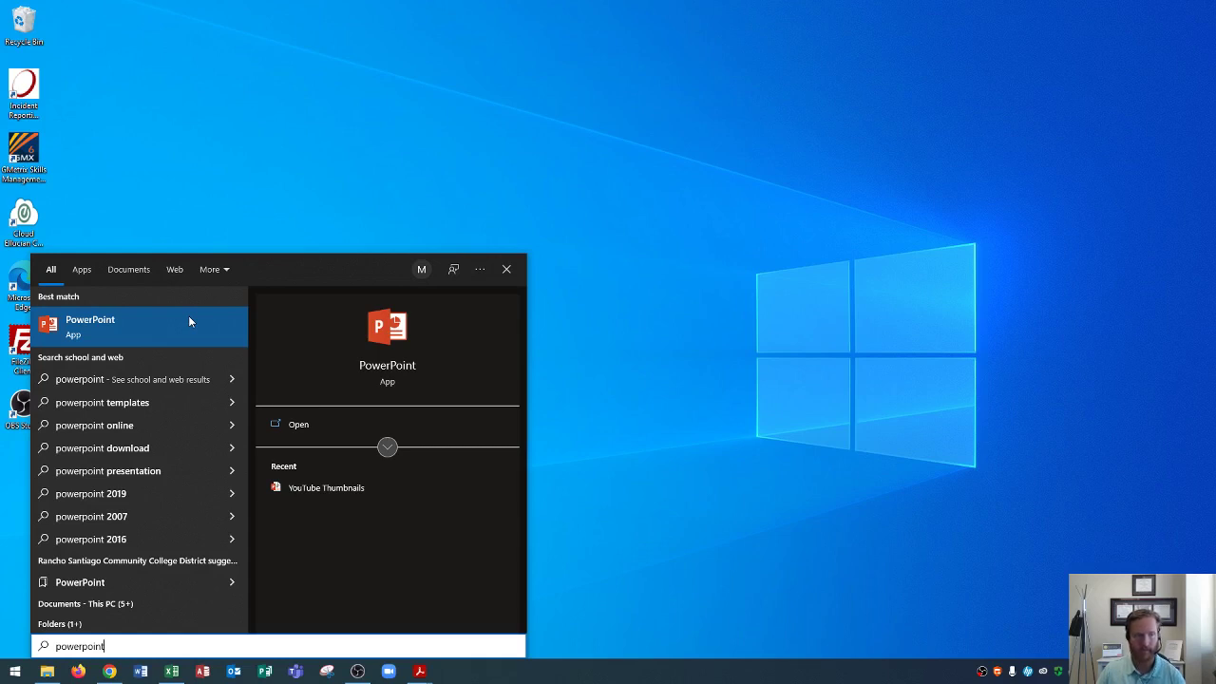
Pin PowerPoint to the taskbar and move its icon next to the other Office apps
right_click(106, 328)
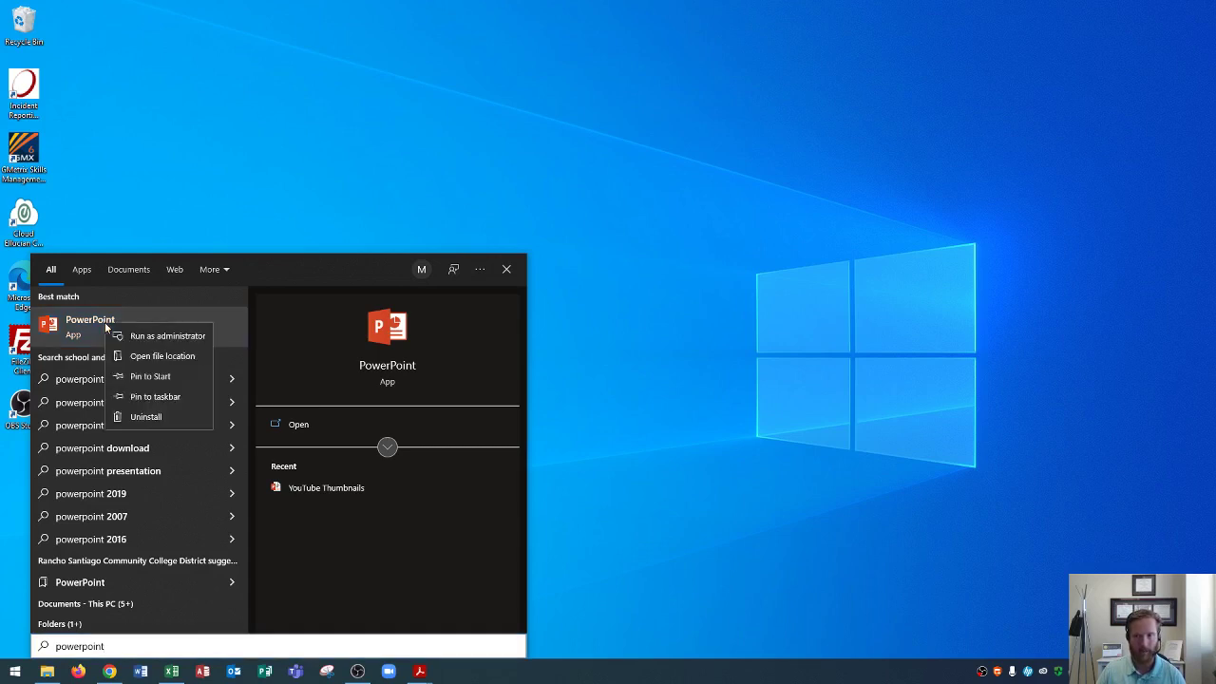
left_click(152, 397)
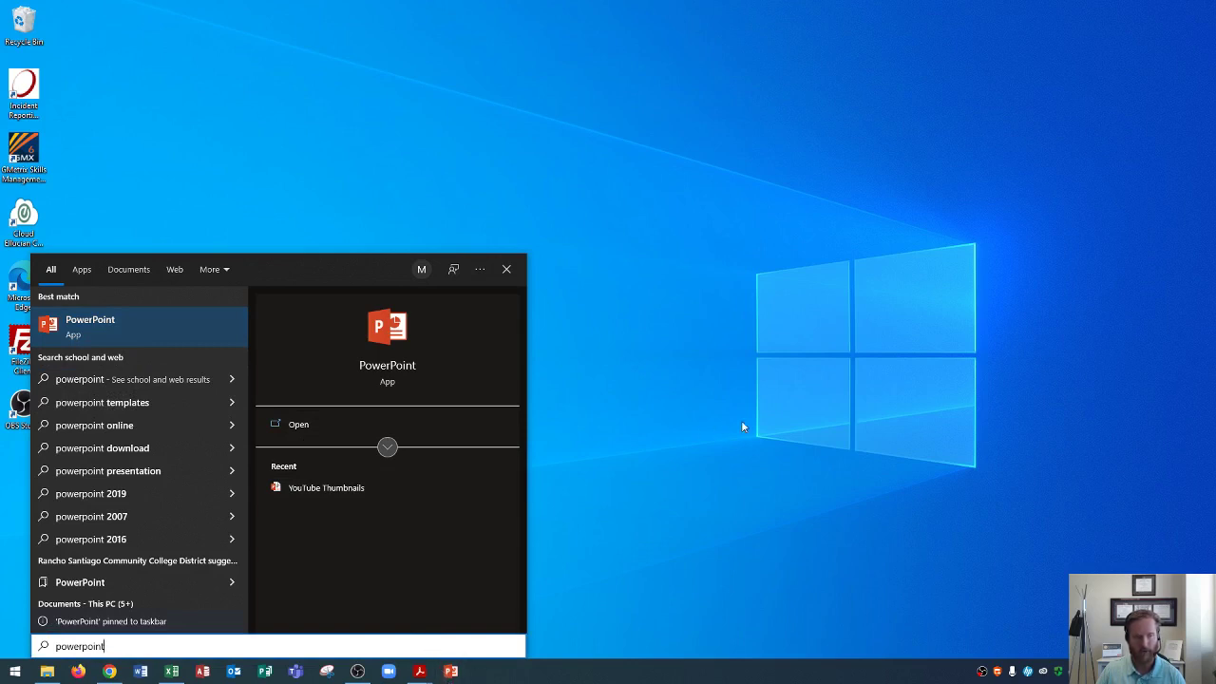
left_click(786, 217)
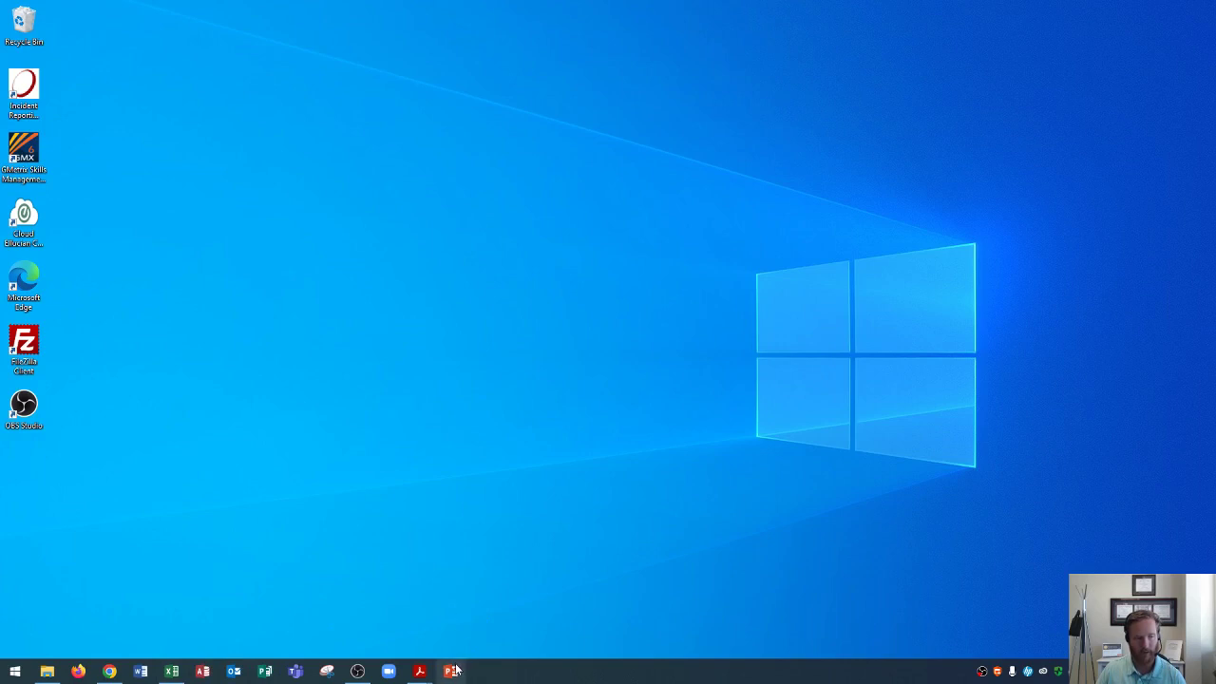
left_click_drag(446, 672, 235, 672)
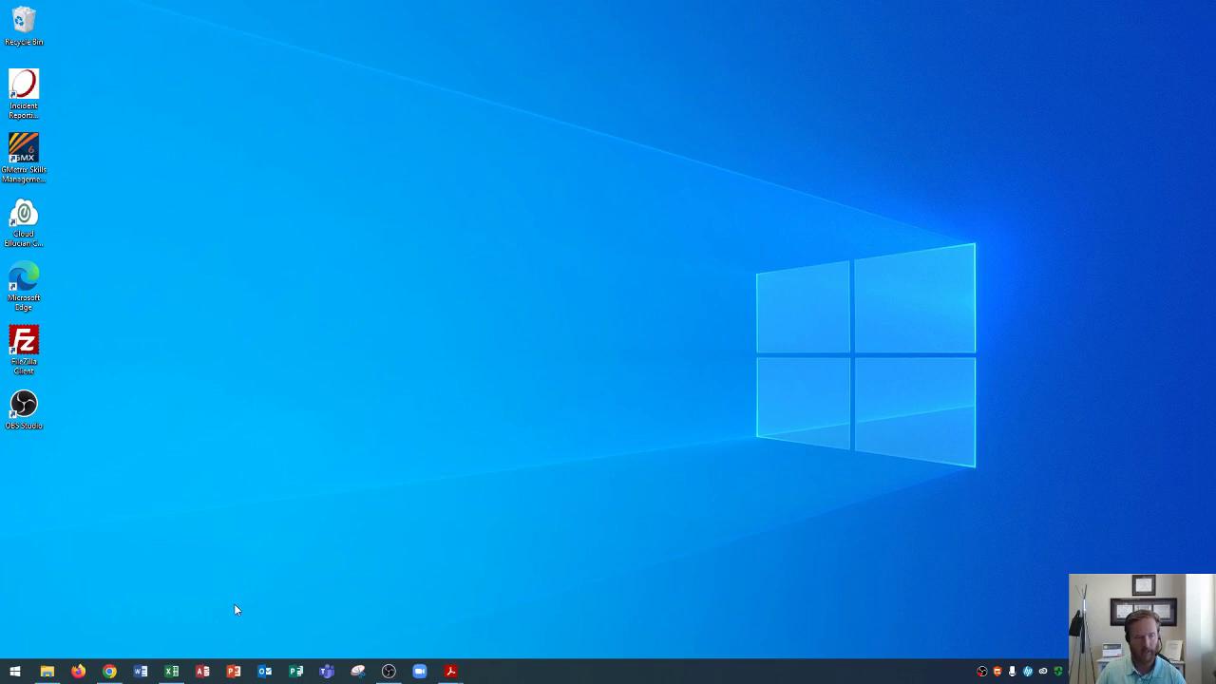
Launch PowerPoint from its pinned taskbar icon to reach the start screen
left_click(233, 672)
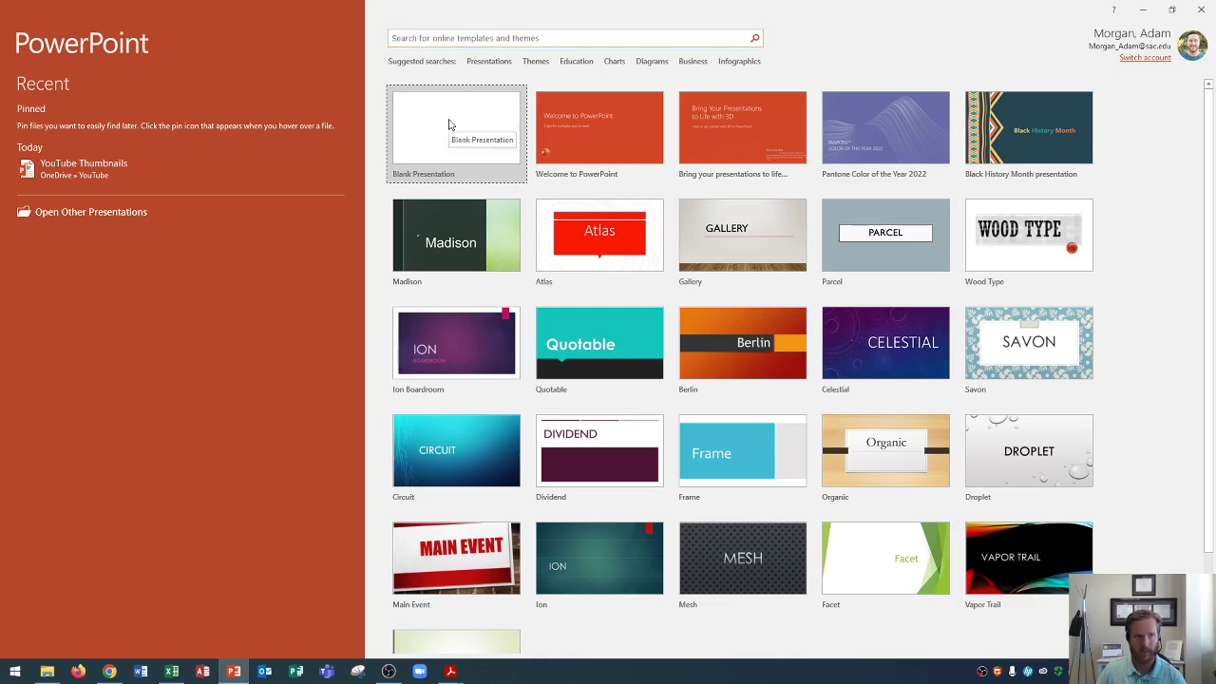
Create a new Blank Presentation, Presentation1, with an empty title slide
left_click(450, 125)
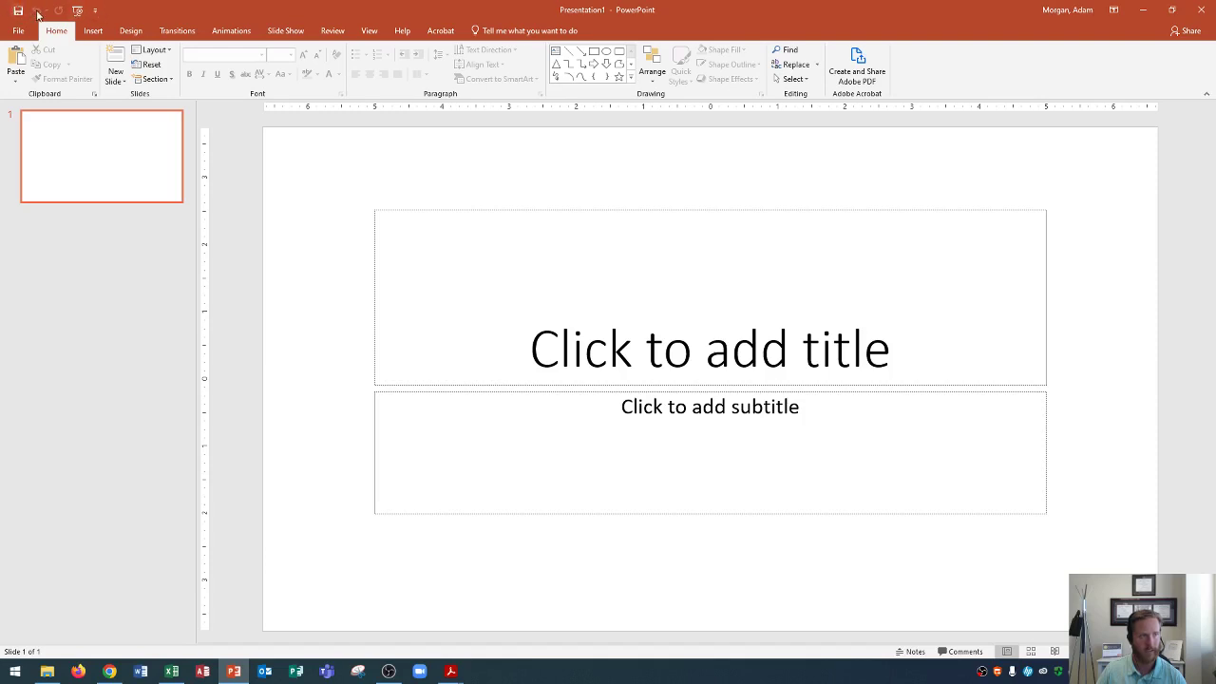
left_click(92, 12)
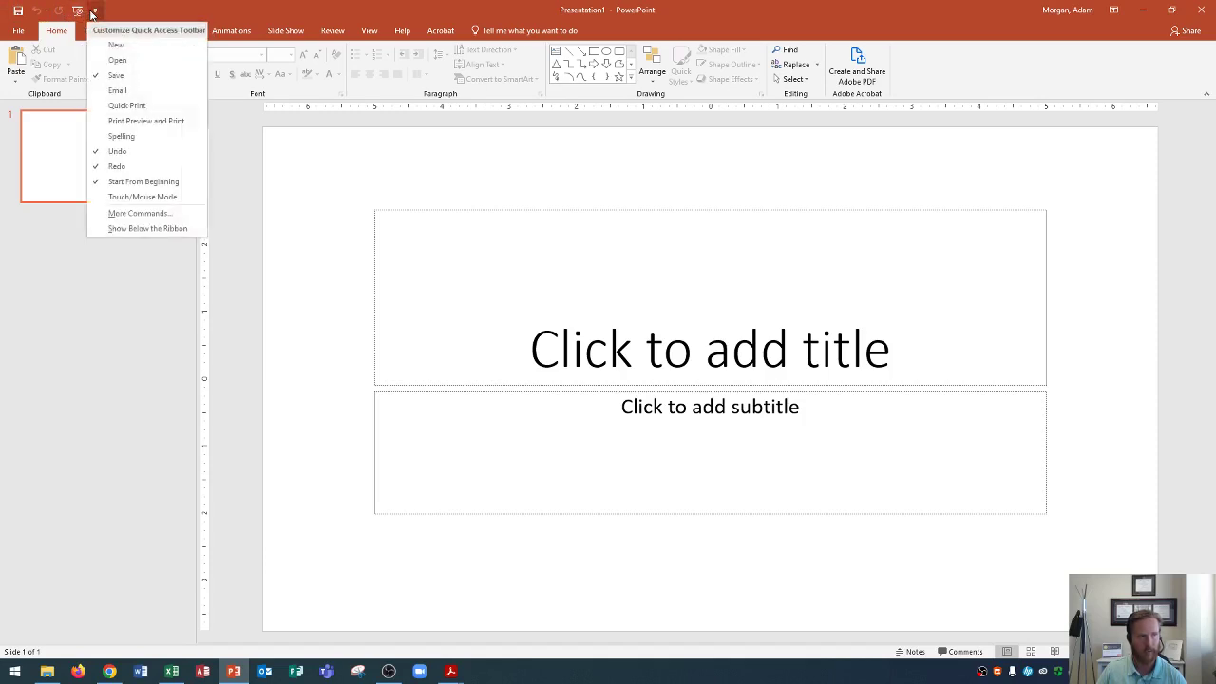
left_click(92, 11)
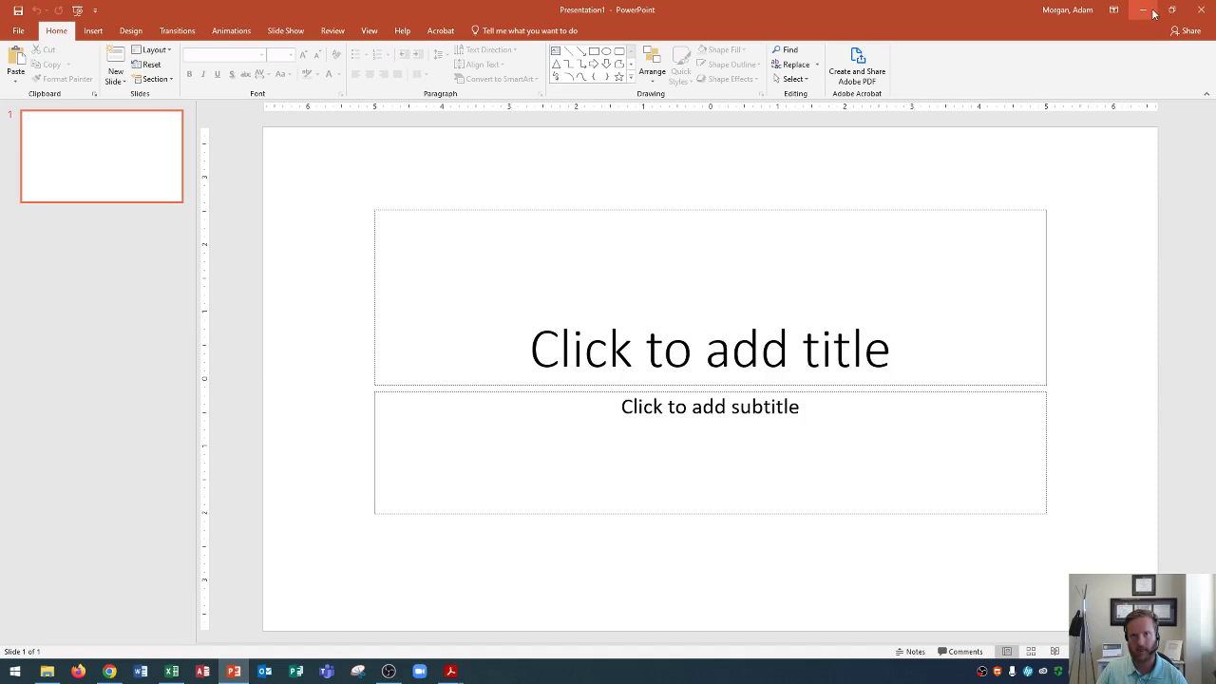
left_click(1151, 12)
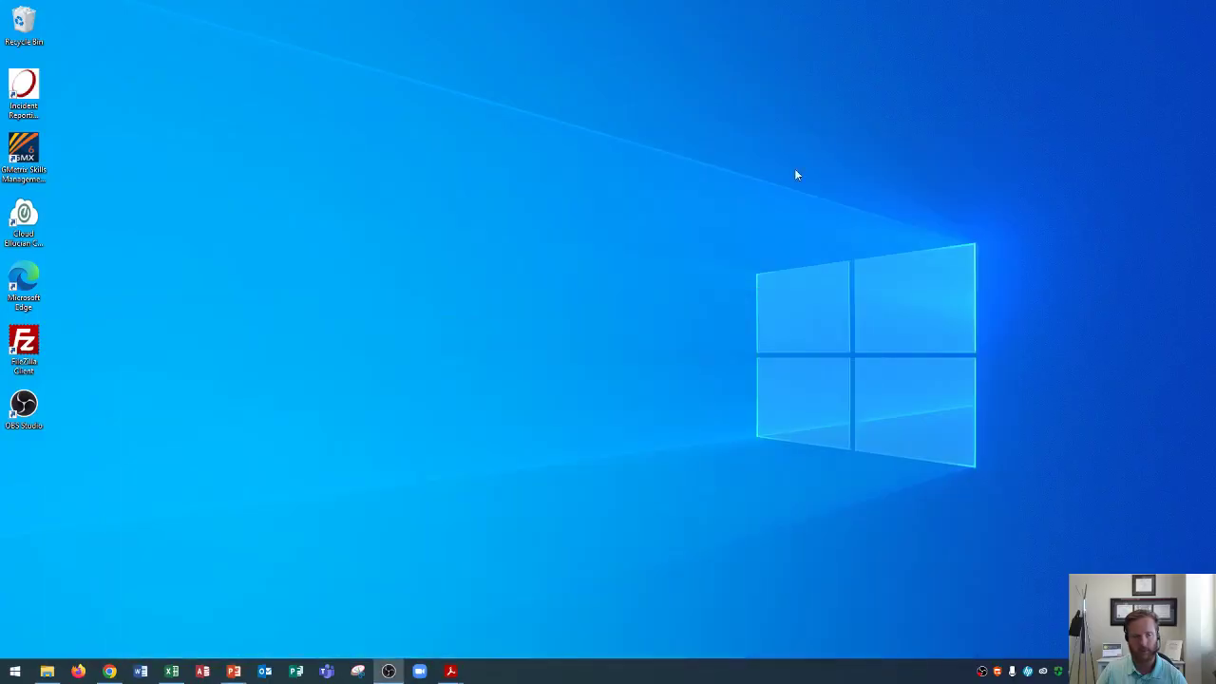
left_click(234, 670)
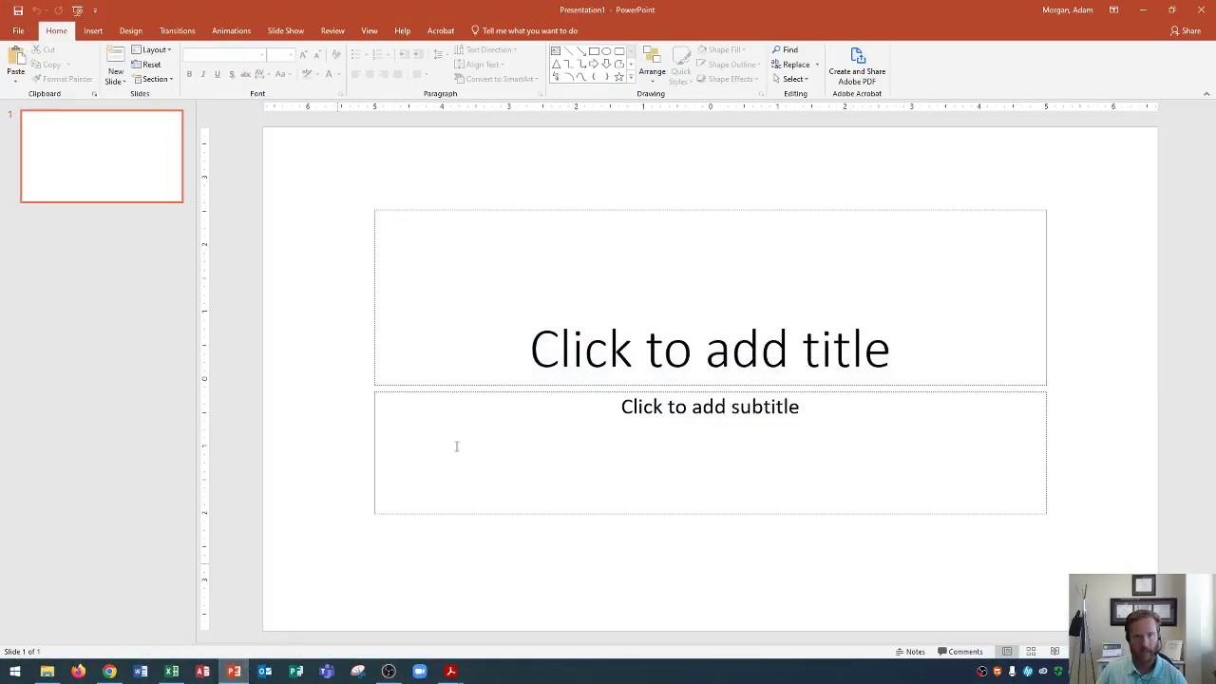
left_click(1174, 11)
left_click_drag(627, 202, 716, 116)
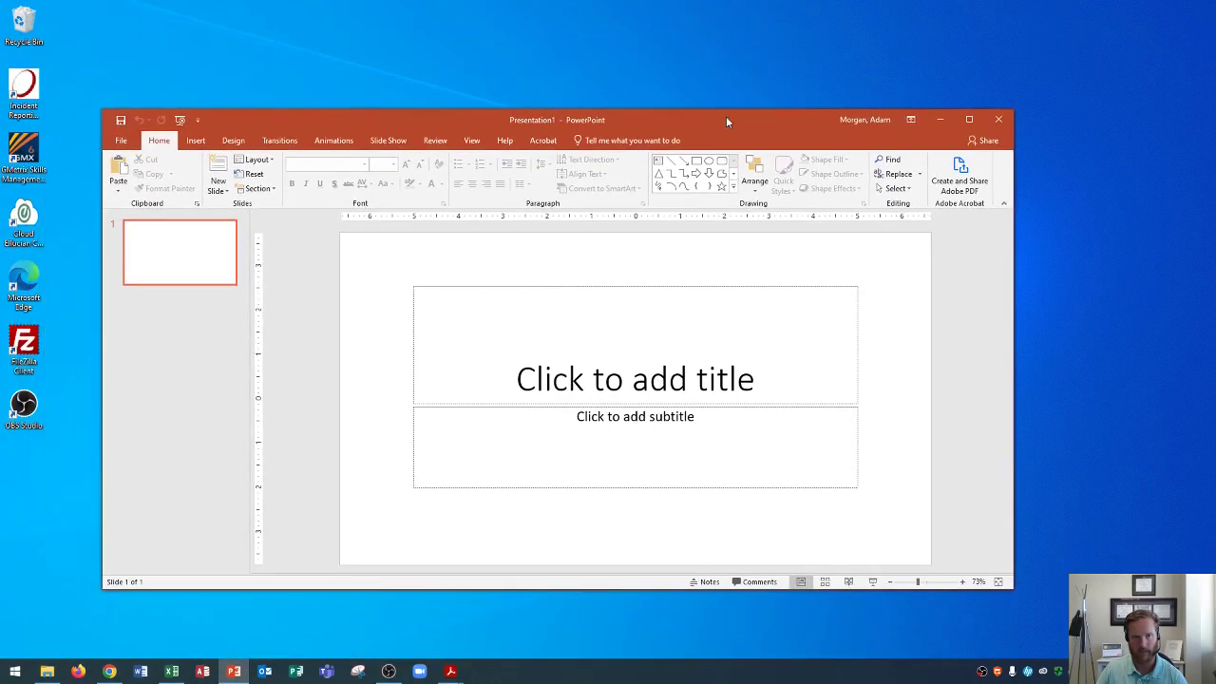
left_click(967, 120)
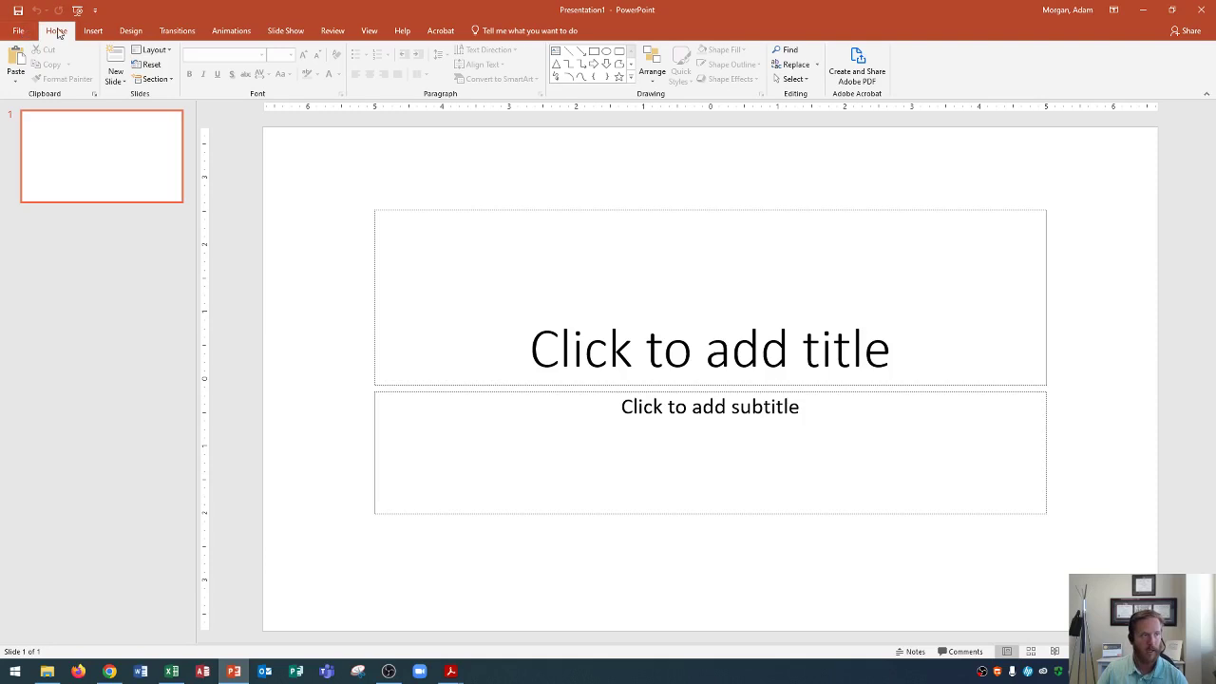
Browse the Insert, Design, Transitions, Slide Show, Review, View, Help and Acrobat tabs, then return to Home
left_click(92, 31)
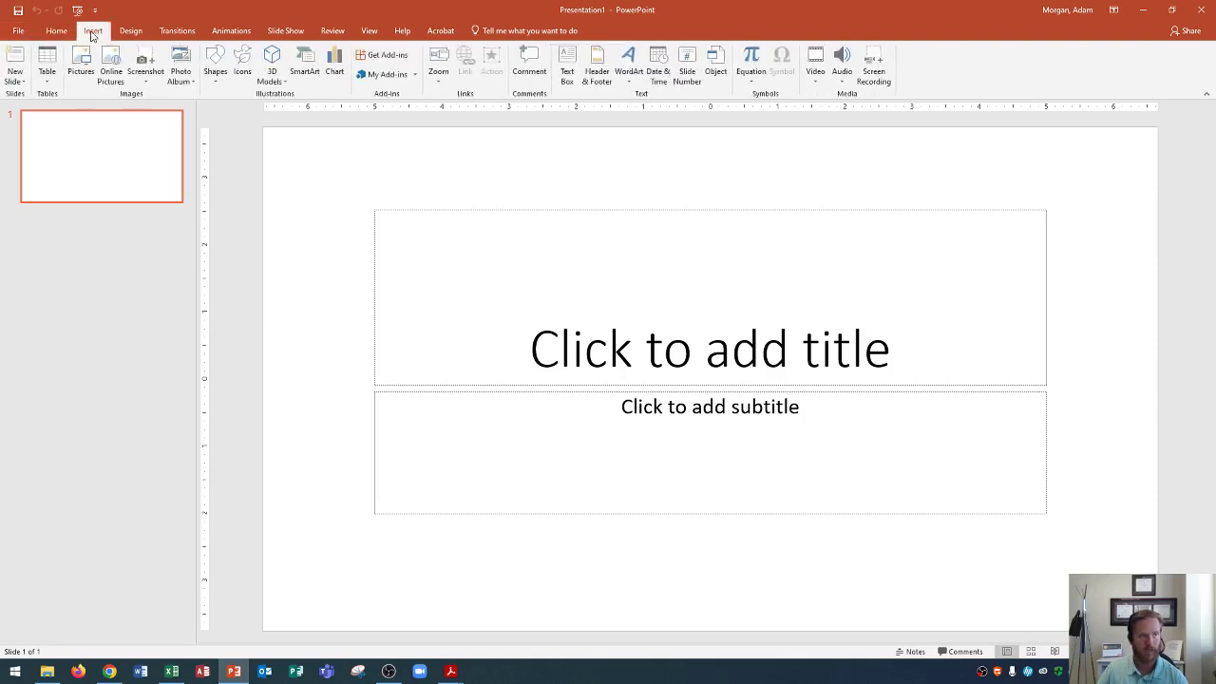
left_click(133, 32)
left_click(178, 32)
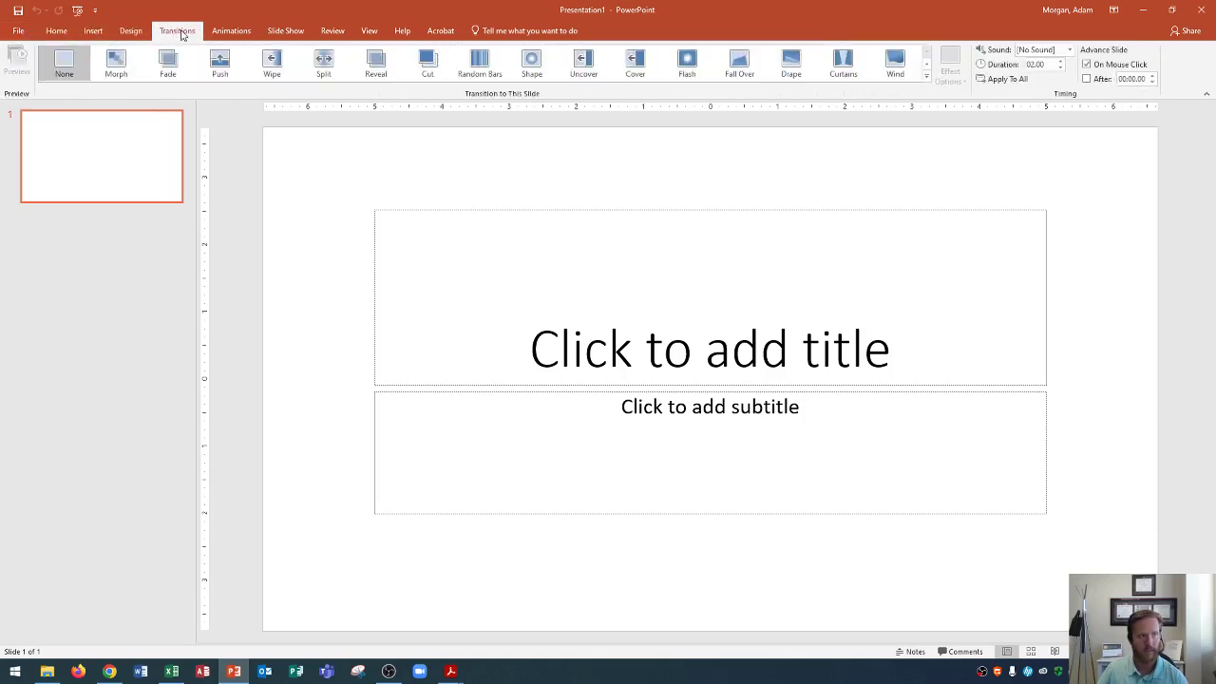
left_click(286, 31)
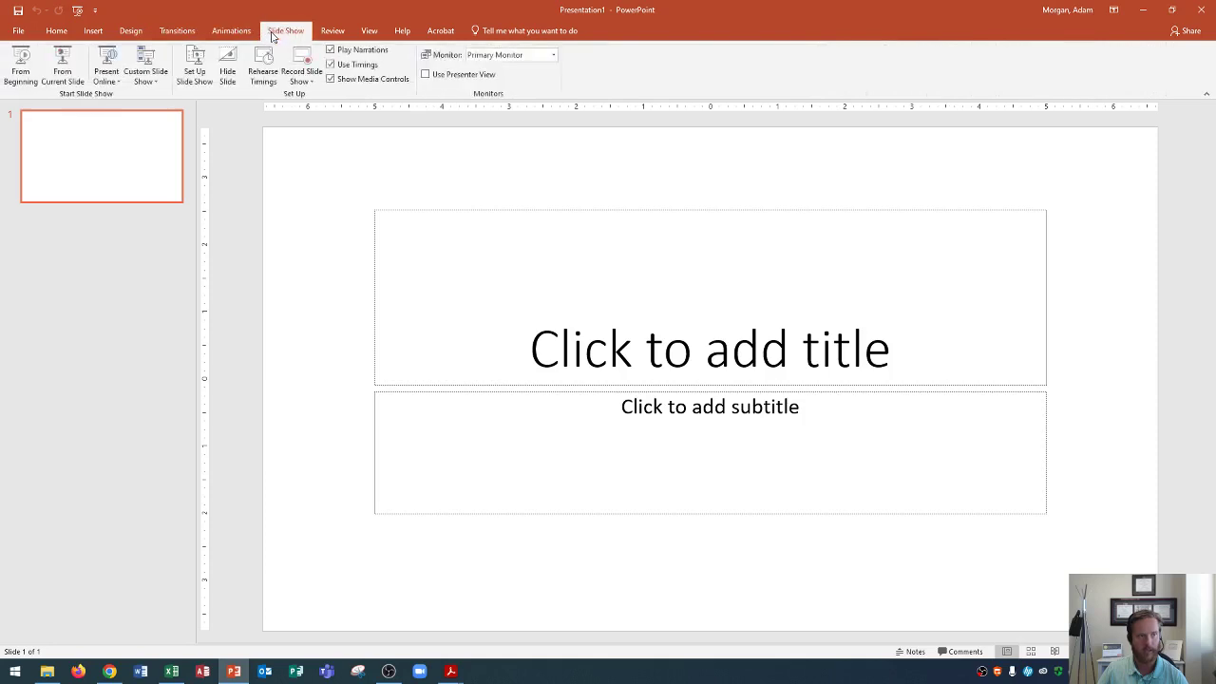
left_click(332, 33)
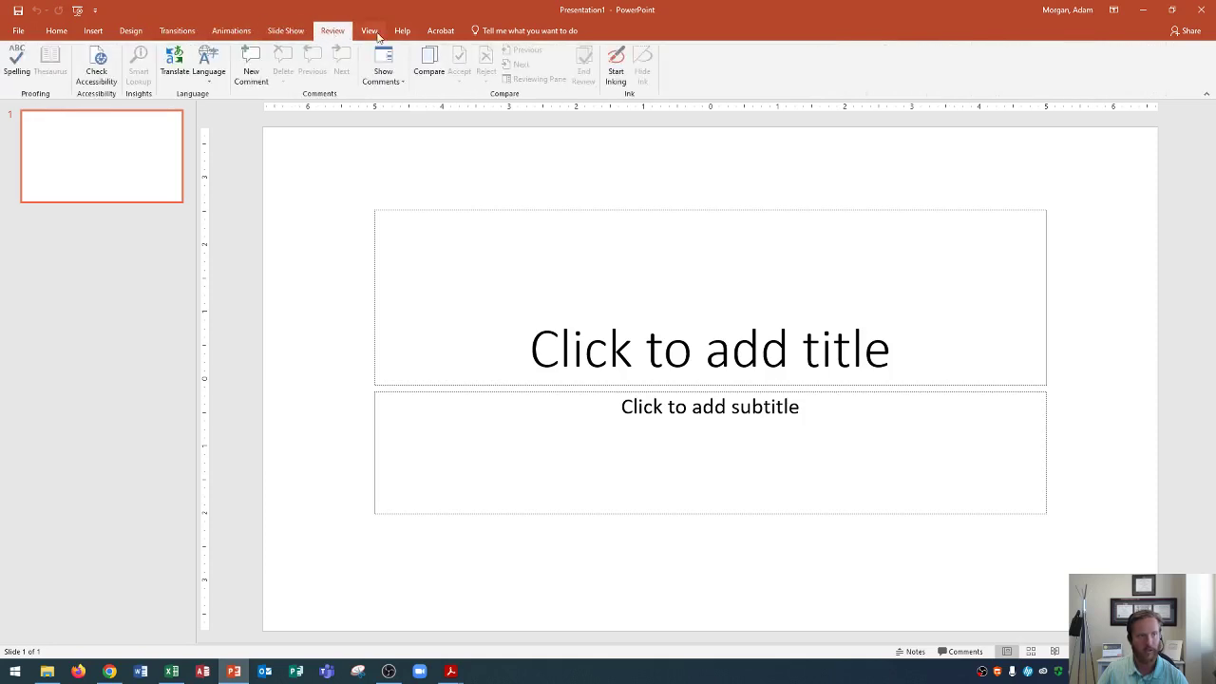
left_click(378, 34)
left_click(398, 35)
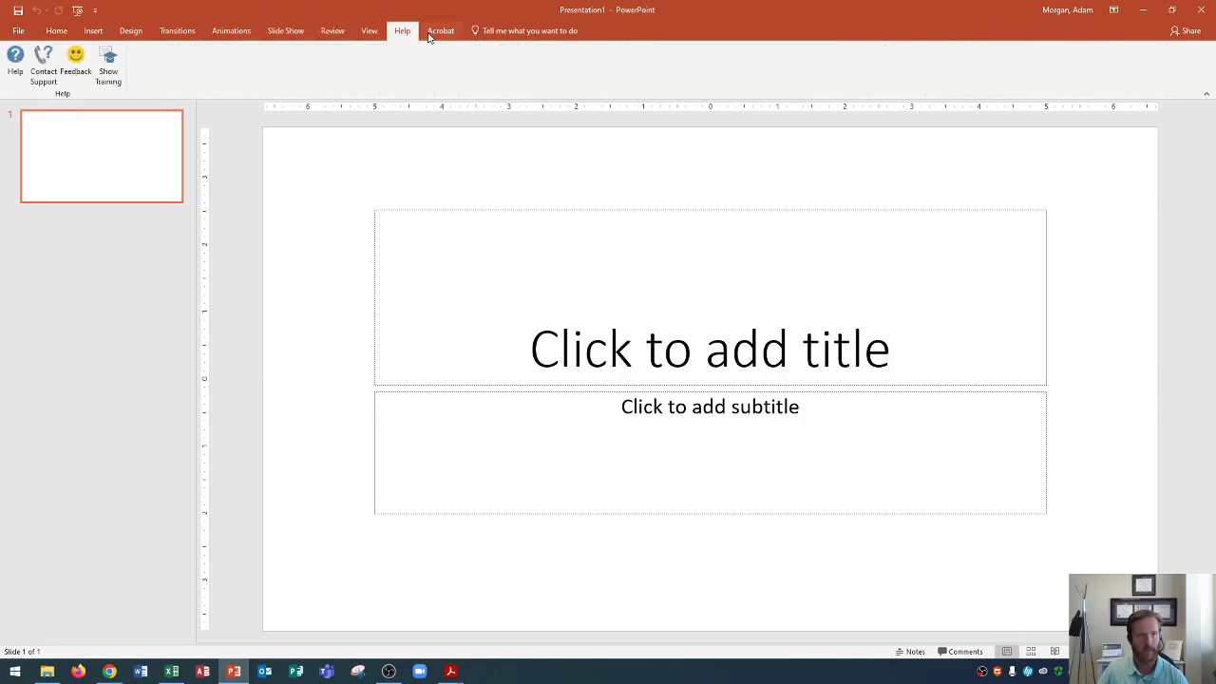
left_click(433, 32)
left_click(56, 32)
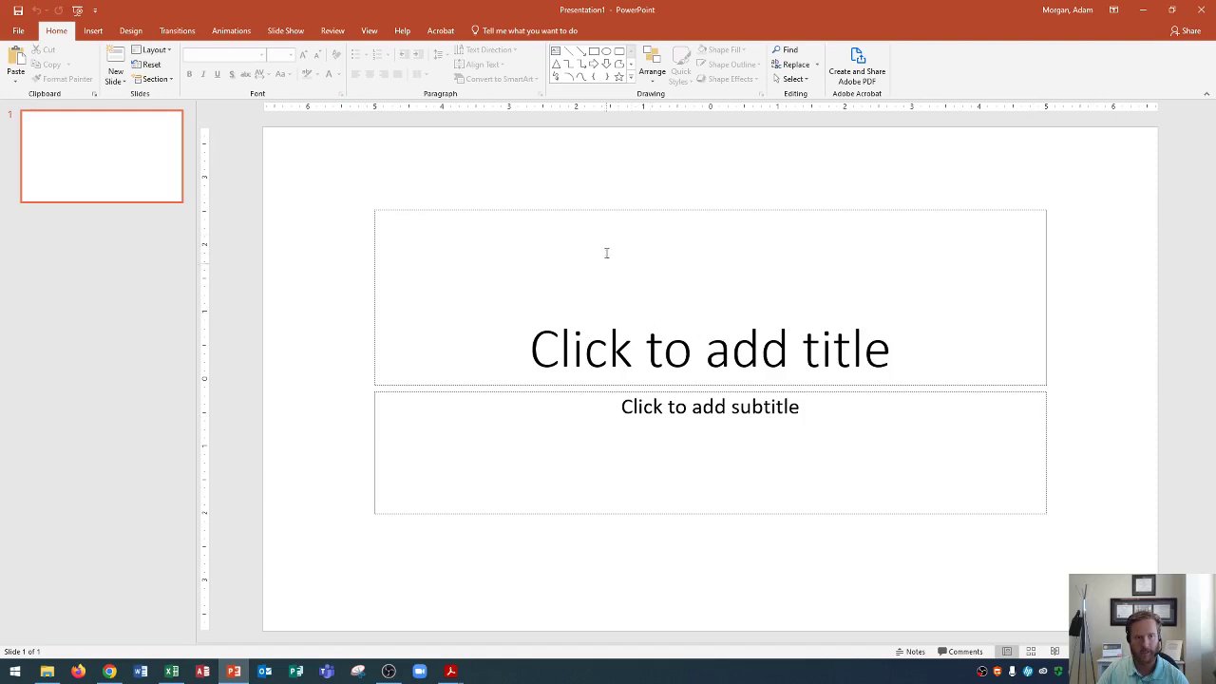
Enter 'SDFsdfSF' in the title placeholder, using Caps Lock for the lowercase 'sdf'
left_click(735, 336)
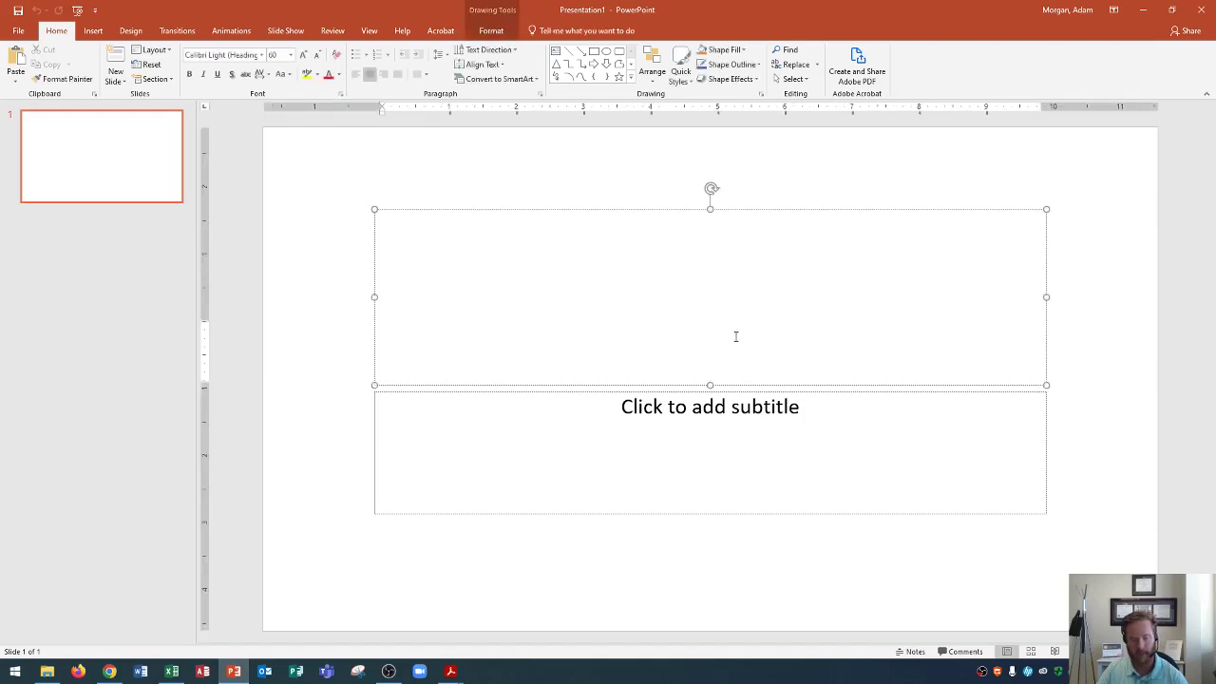
type("SDF")
key("Caps_Lock")
type("sdf")
key("Caps_Lock")
type("SF")
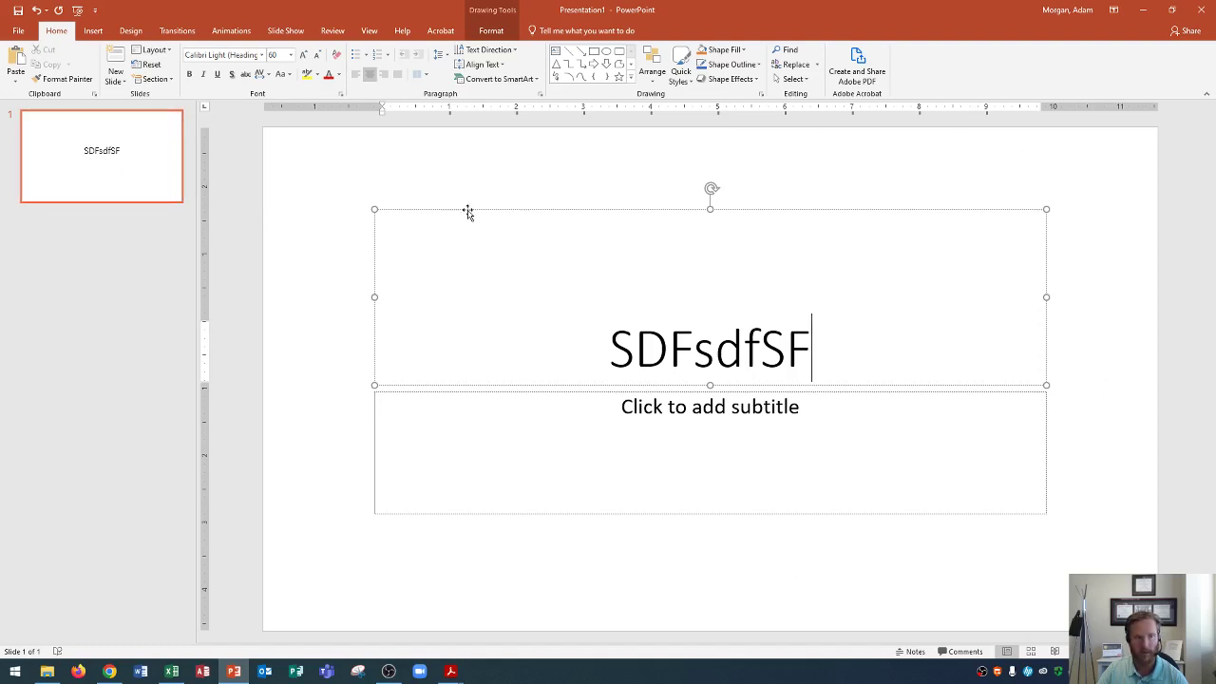
Drag the title box around the slide, finally placing it slightly up-left above the subtitle
left_click_drag(468, 212, 82, 213)
left_click_drag(491, 209, 836, 249)
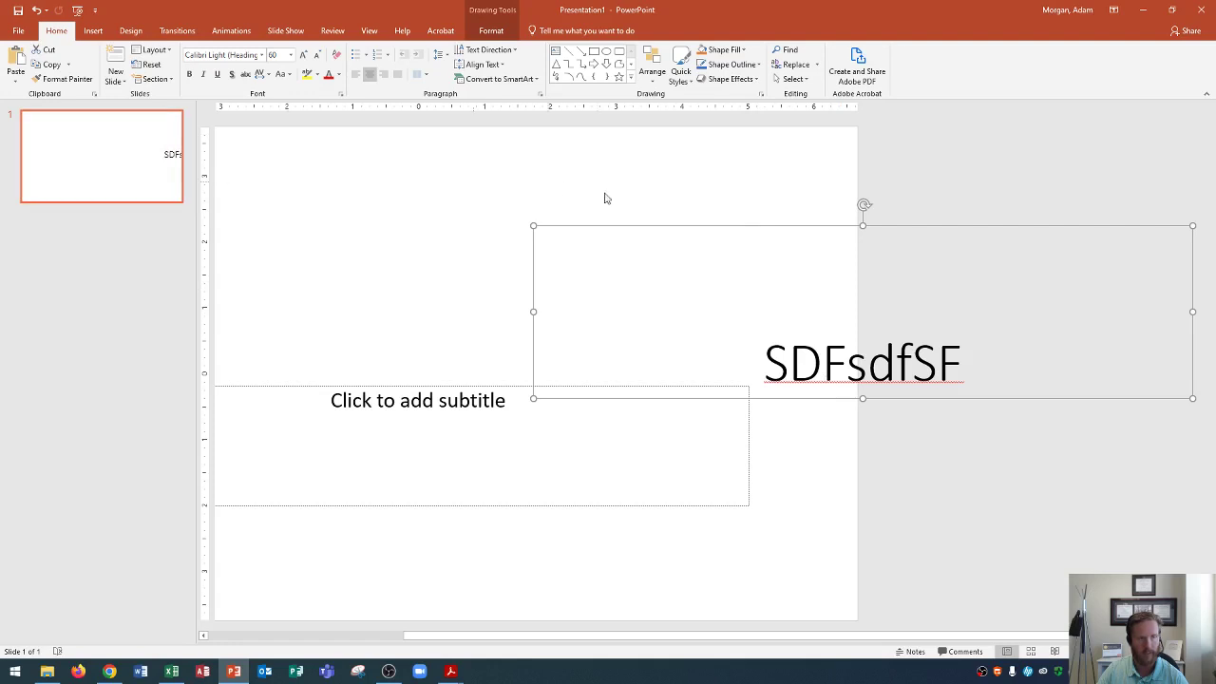
left_click_drag(687, 228, 351, 212)
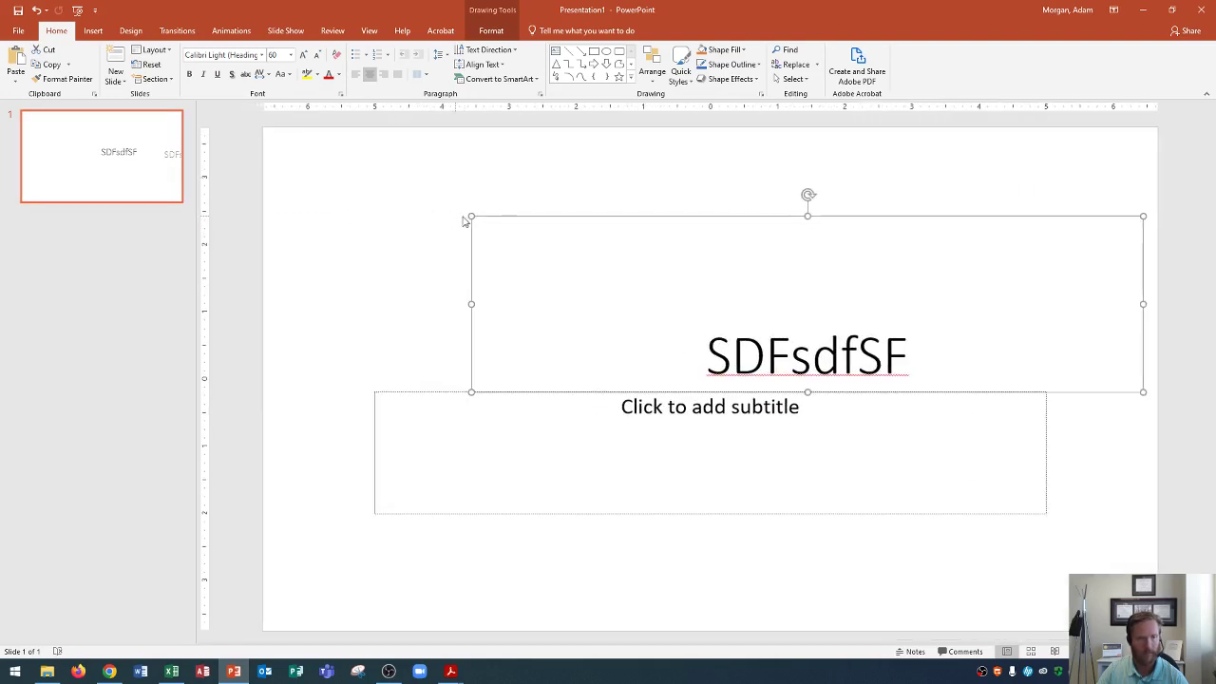
left_click_drag(591, 228, 488, 206)
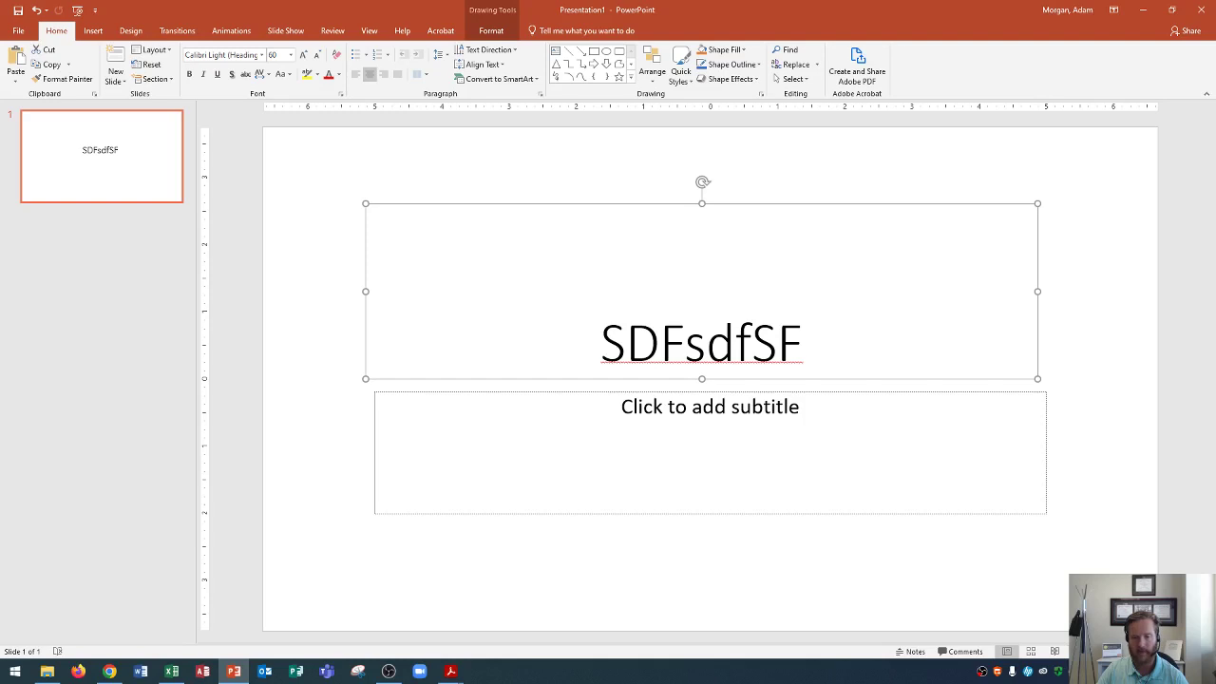
scroll(710, 380, "up", 3)
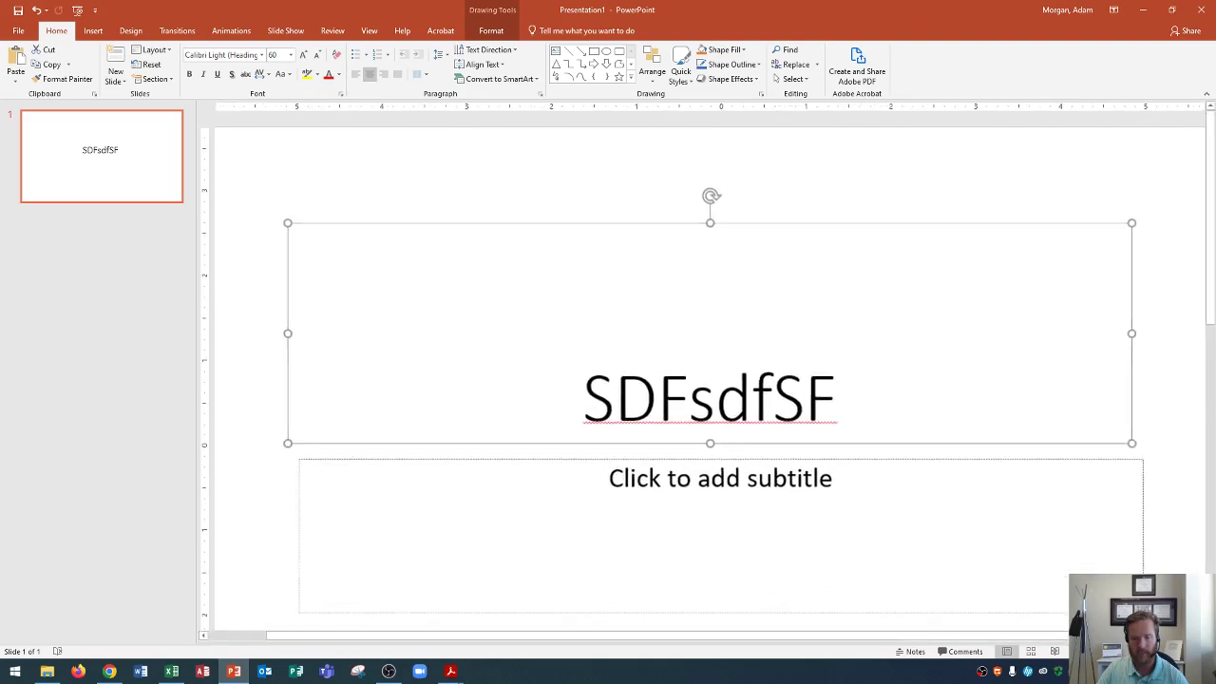
scroll(778, 521, "down", 2)
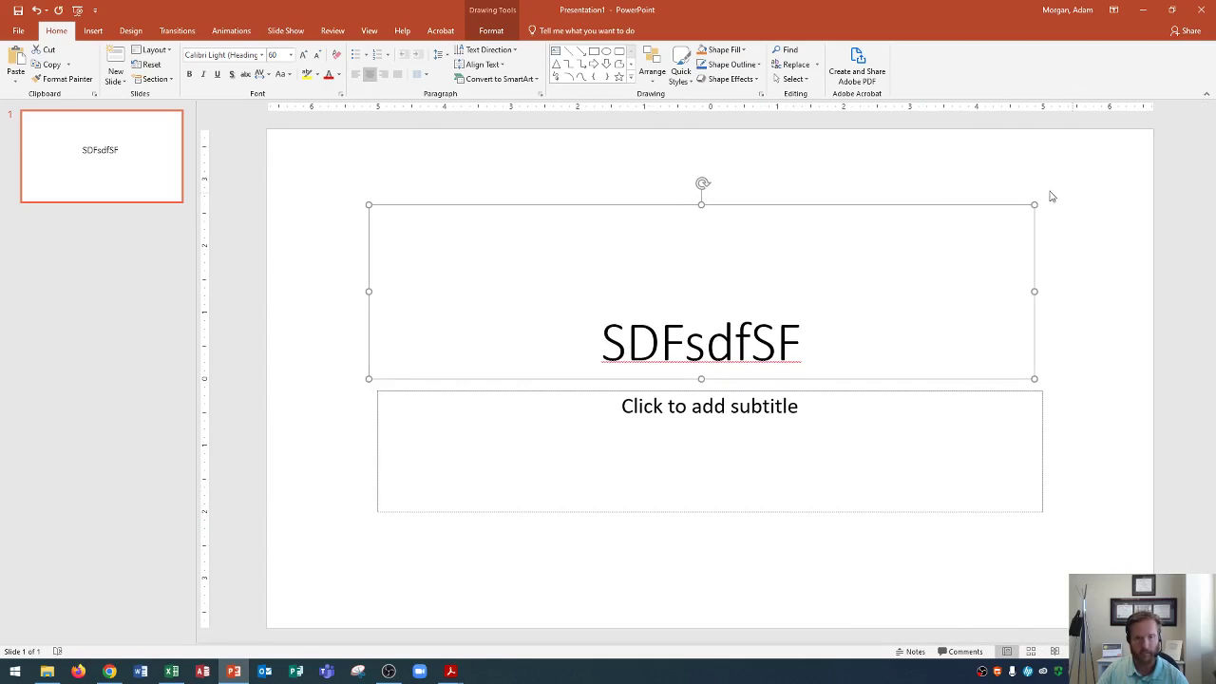
left_click(907, 169)
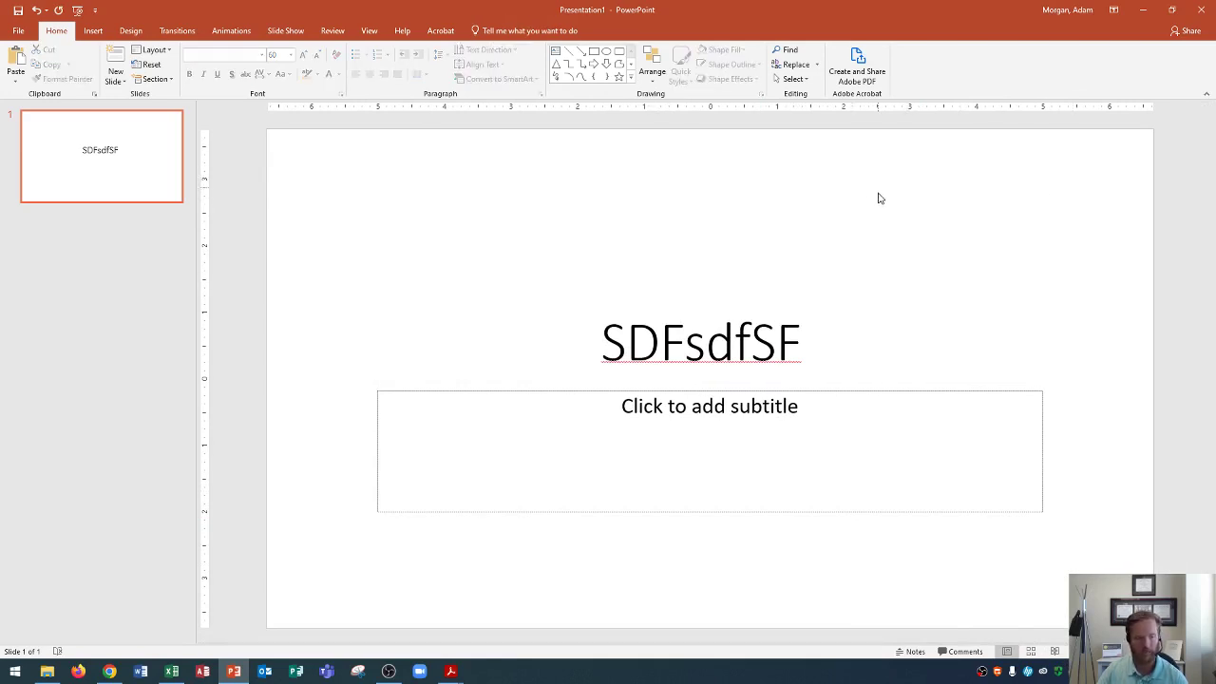
scroll(834, 278, "up", 4, "ctrl")
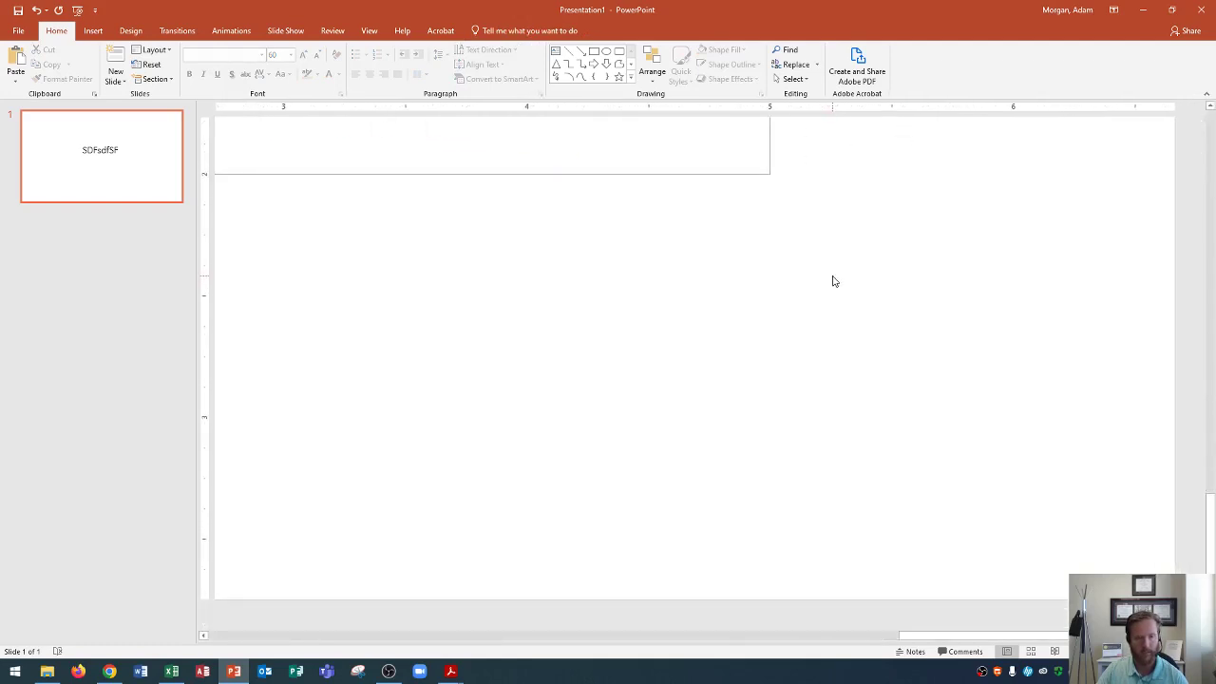
scroll(833, 282, "down", 6)
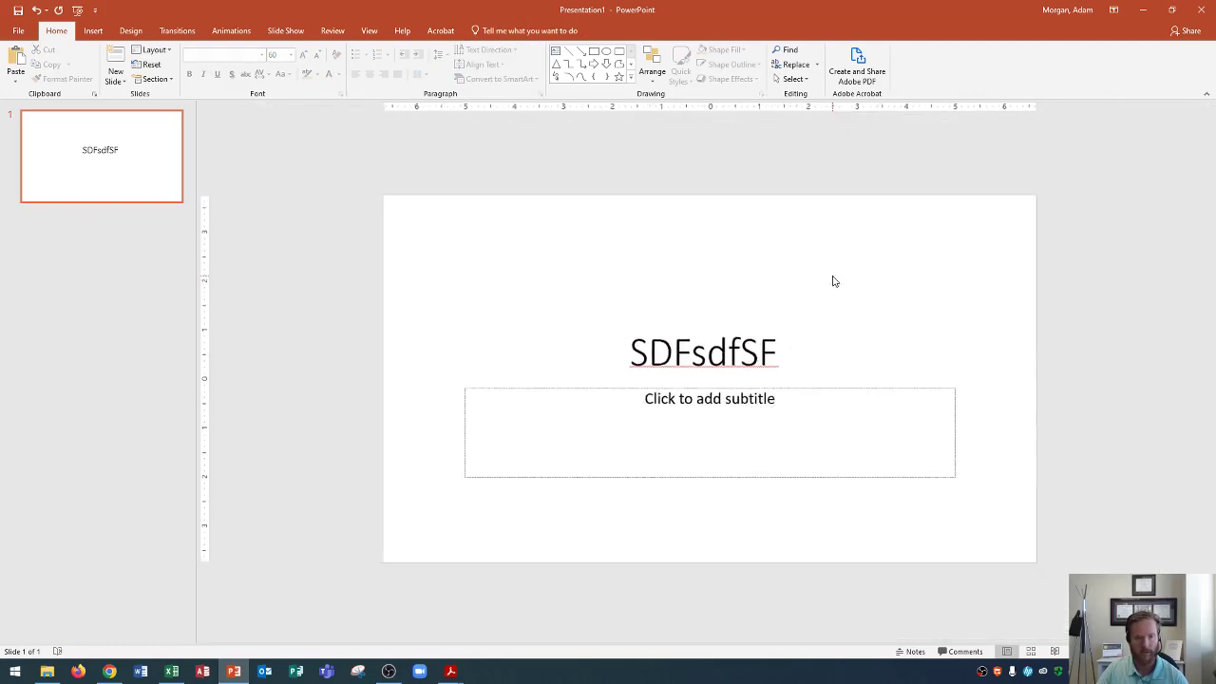
scroll(833, 281, "down", 1, "ctrl")
scroll(832, 283, "up", 6, "ctrl")
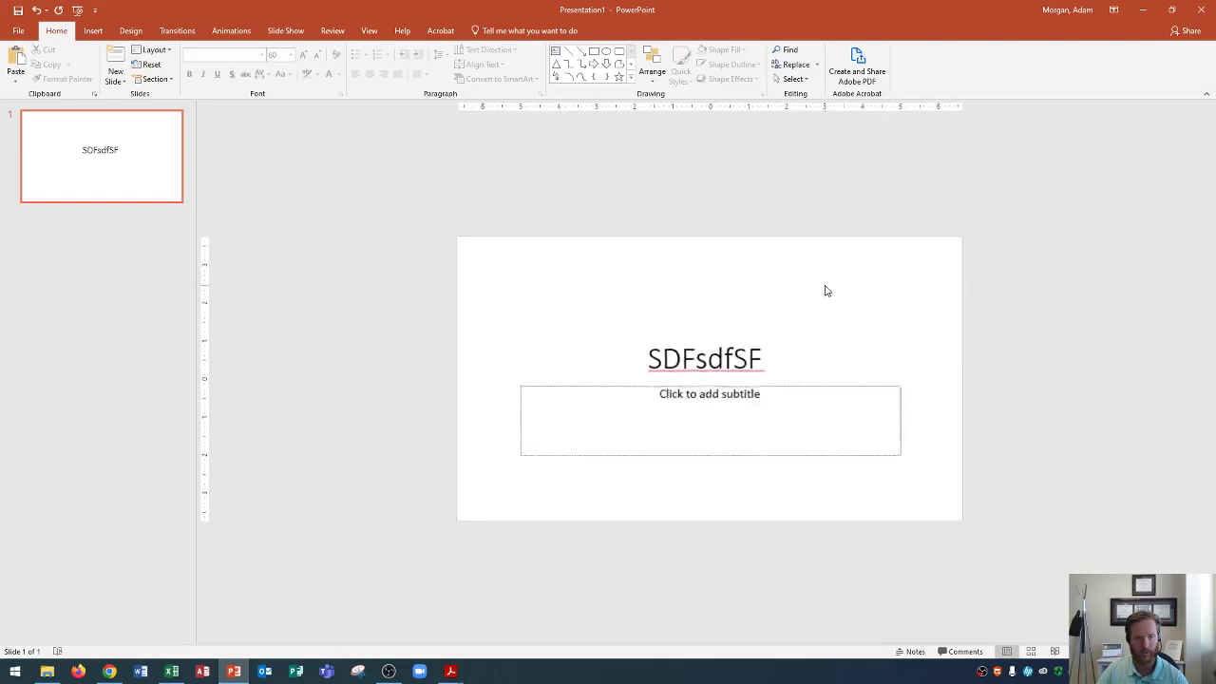
scroll(824, 292, "down", 3, "ctrl")
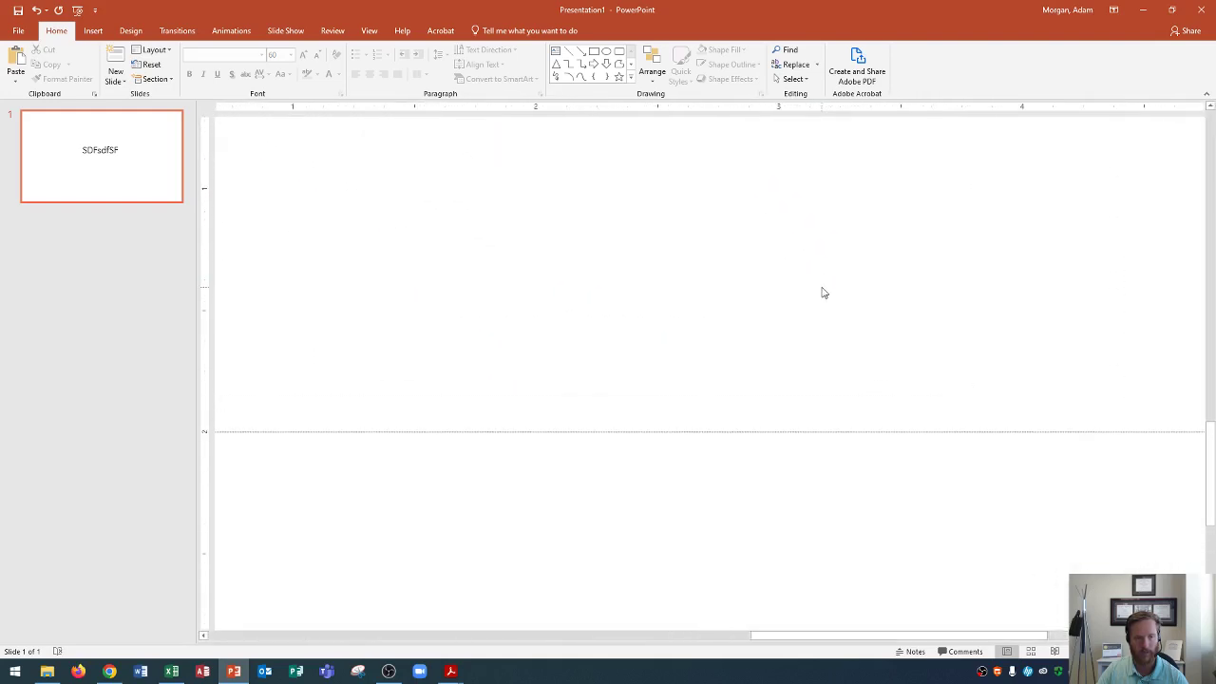
scroll(823, 293, "down", 3, "ctrl")
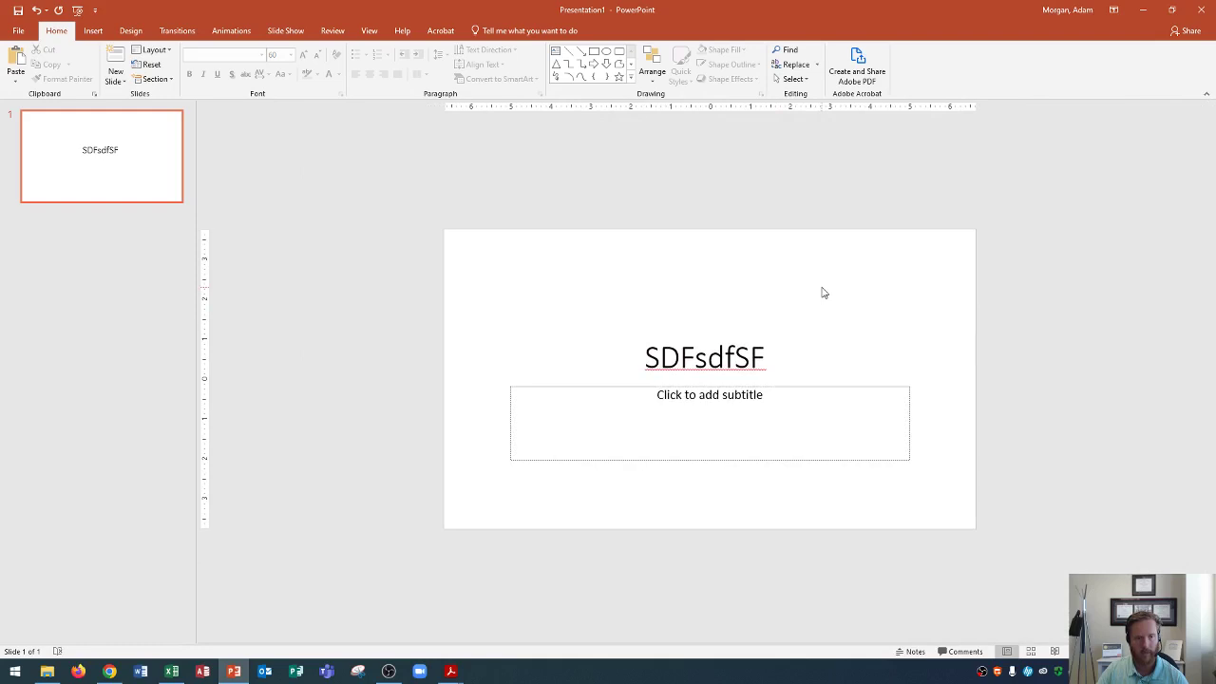
scroll(824, 292, "down", 3, "ctrl")
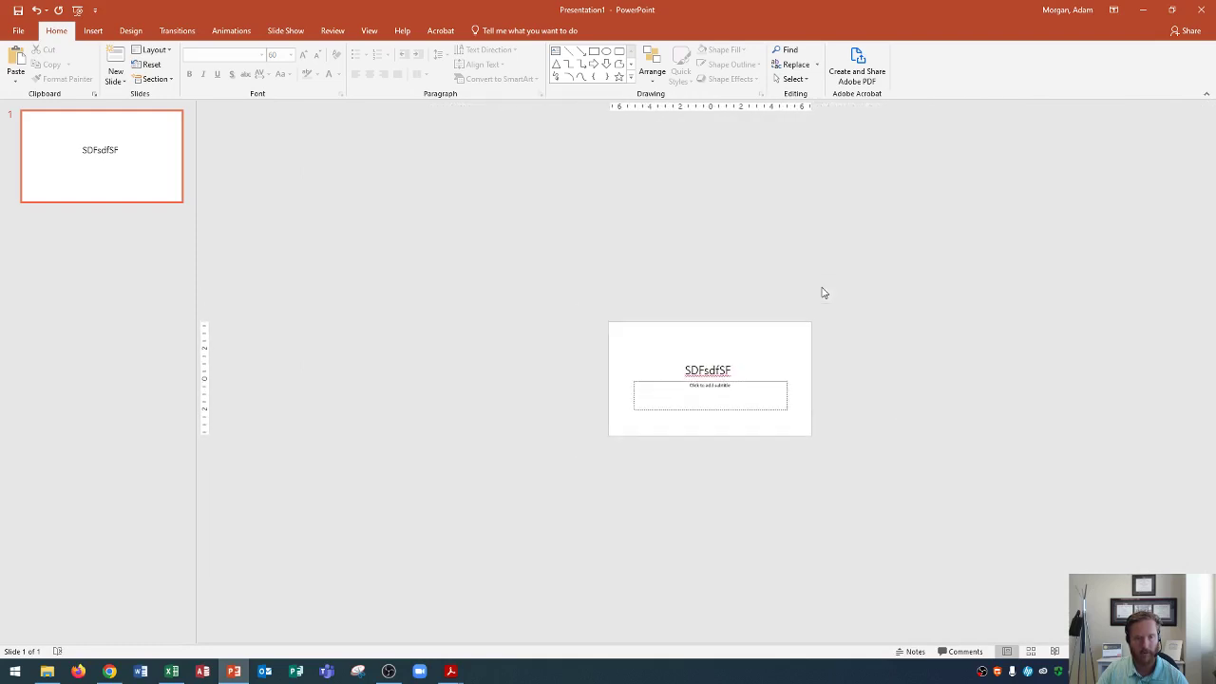
scroll(824, 293, "up", 5, "ctrl")
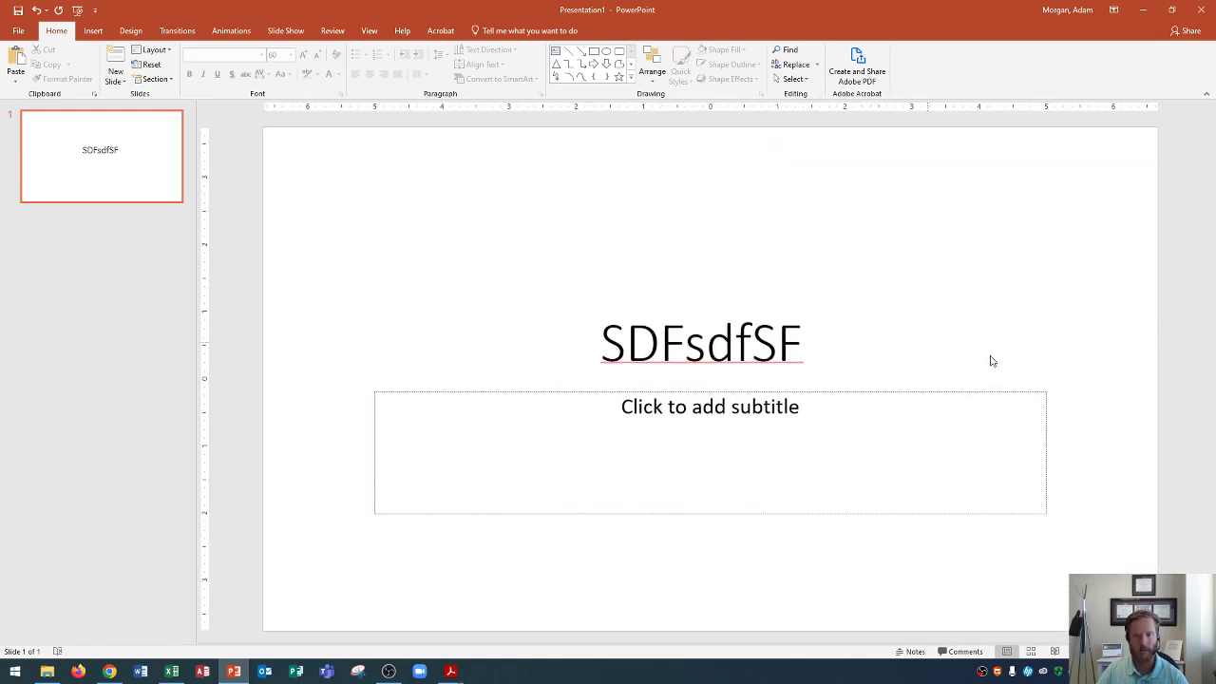